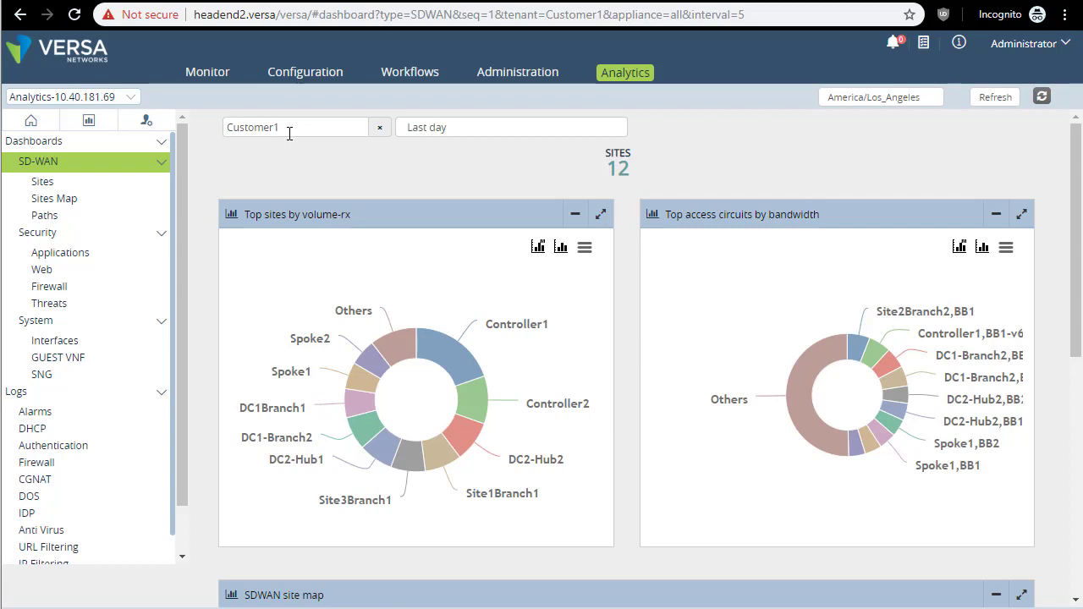
# - Drill down into Site3Branch1 from the top sites chart and display its access circuit usage
pyautogui.moveTo(397, 500)
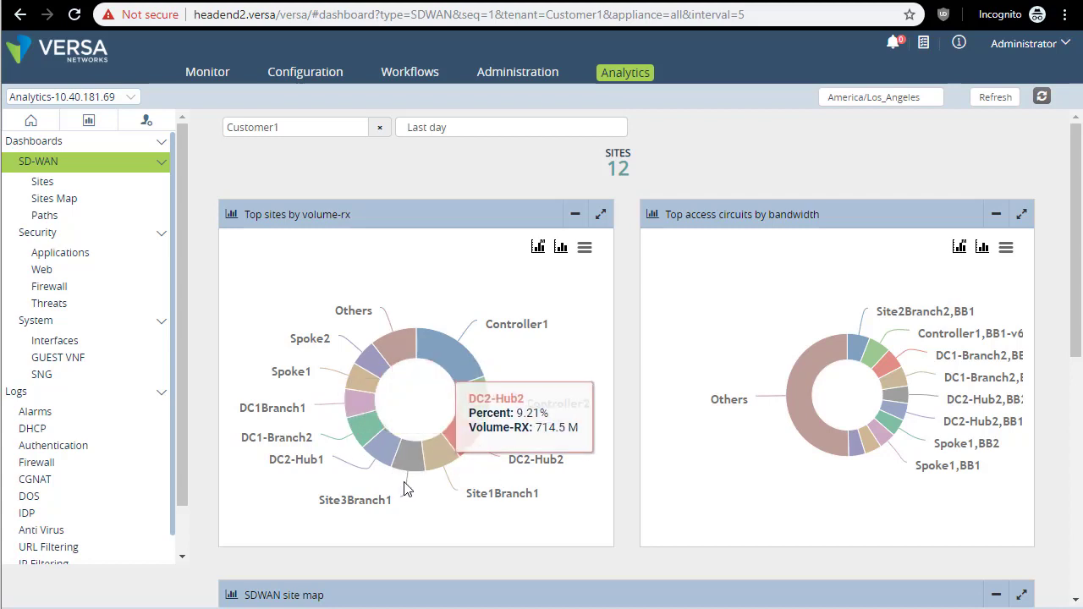
pyautogui.click(406, 464)
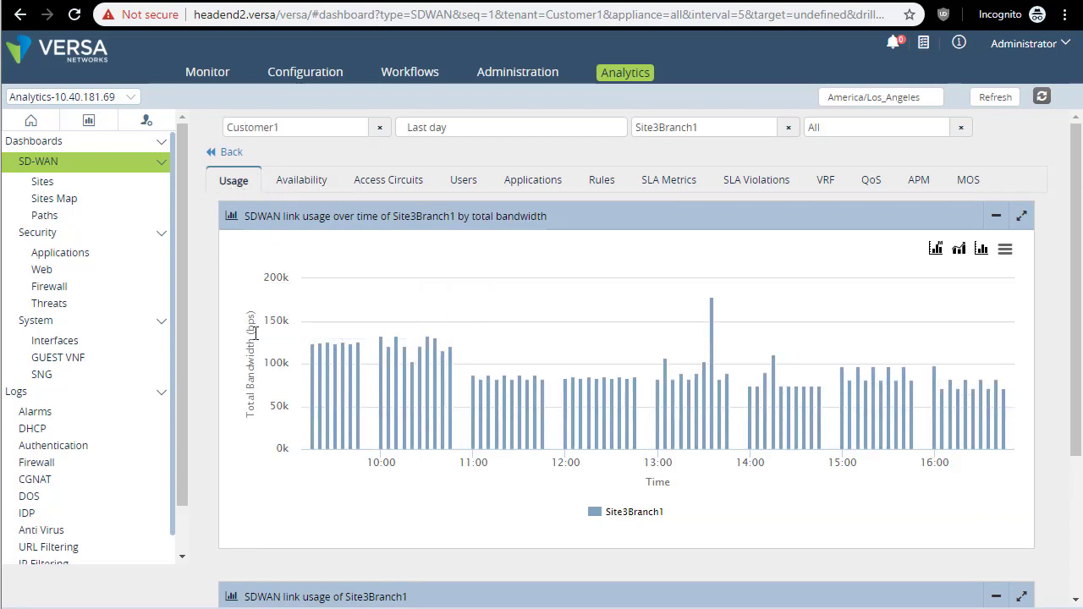
pyautogui.click(413, 182)
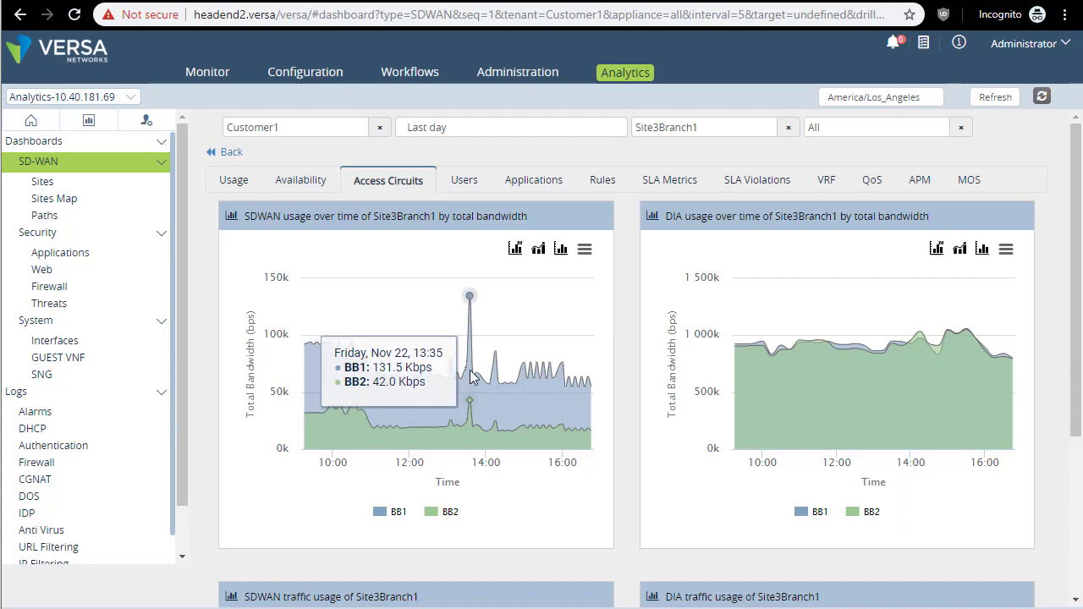
# - Display the top applications of Site3Branch1 and check the chart metric and time range options
pyautogui.click(533, 186)
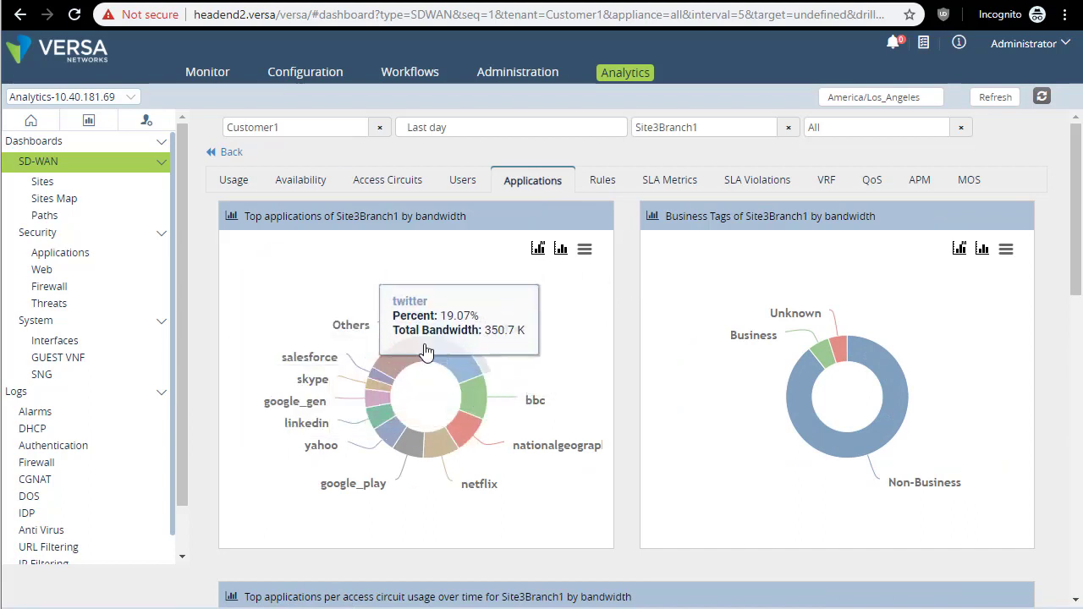
pyautogui.click(537, 252)
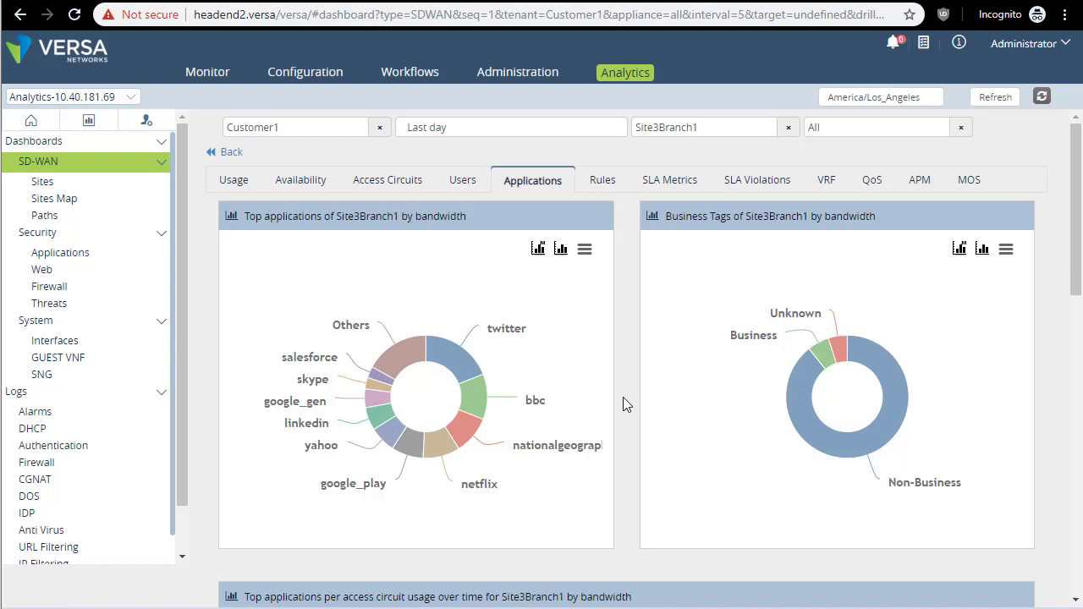
pyautogui.click(473, 127)
pyautogui.click(472, 127)
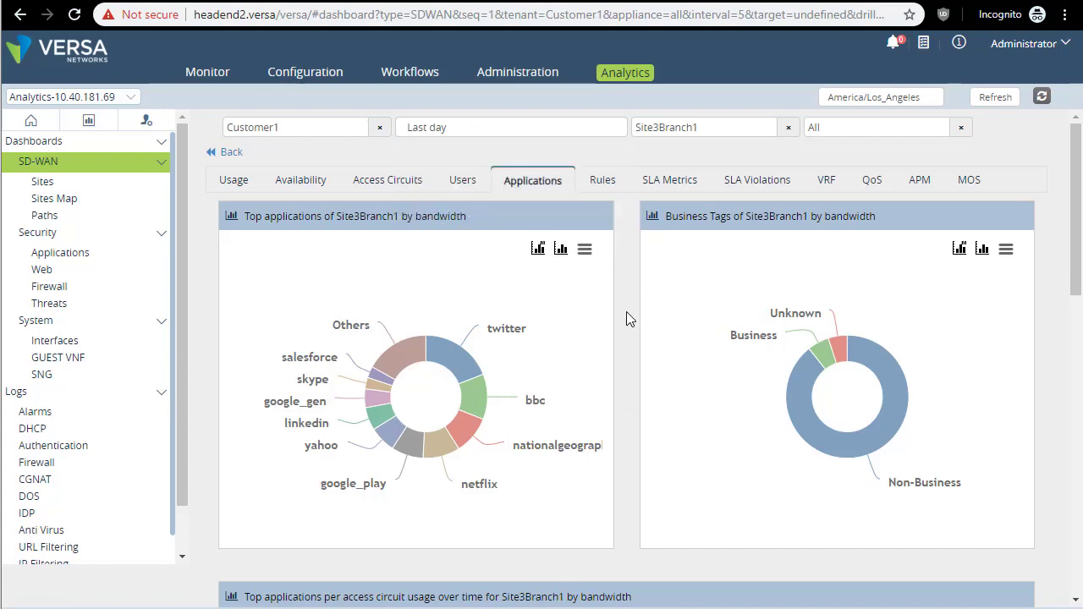
pyautogui.click(470, 136)
pyautogui.click(471, 137)
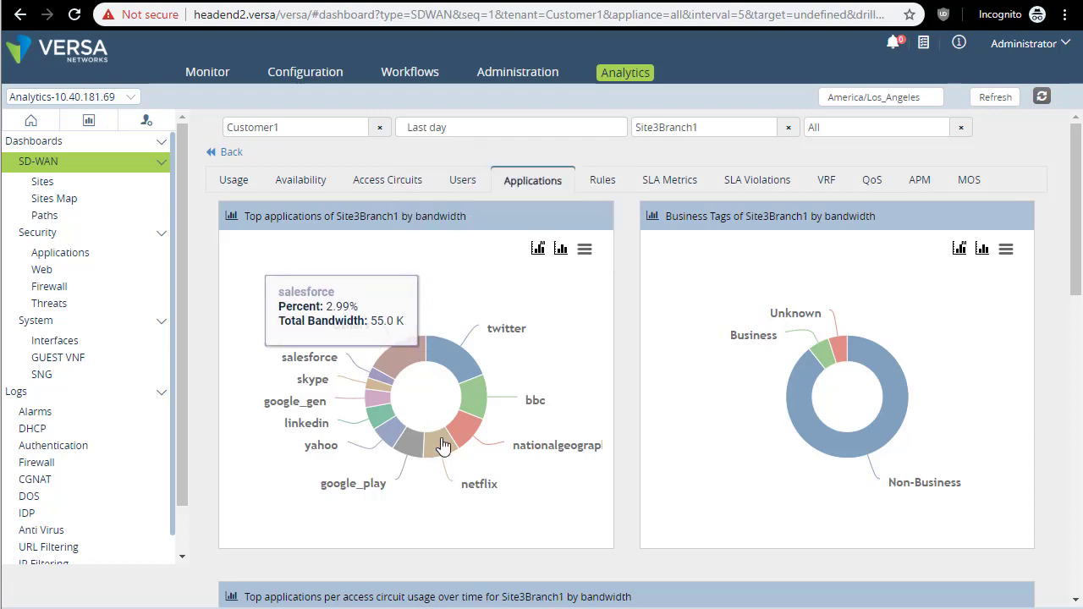
# - Show 100 entries in the applications usage table of Site3Branch1 and look through the listed applications
pyautogui.scroll(-6, 641, 427)
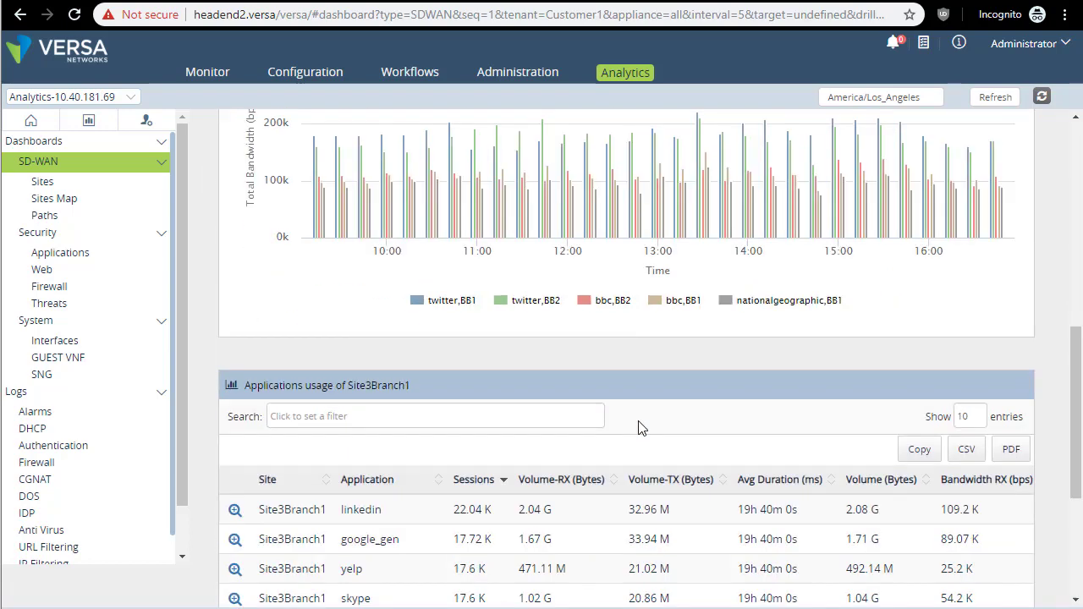
pyautogui.scroll(-3, 641, 428)
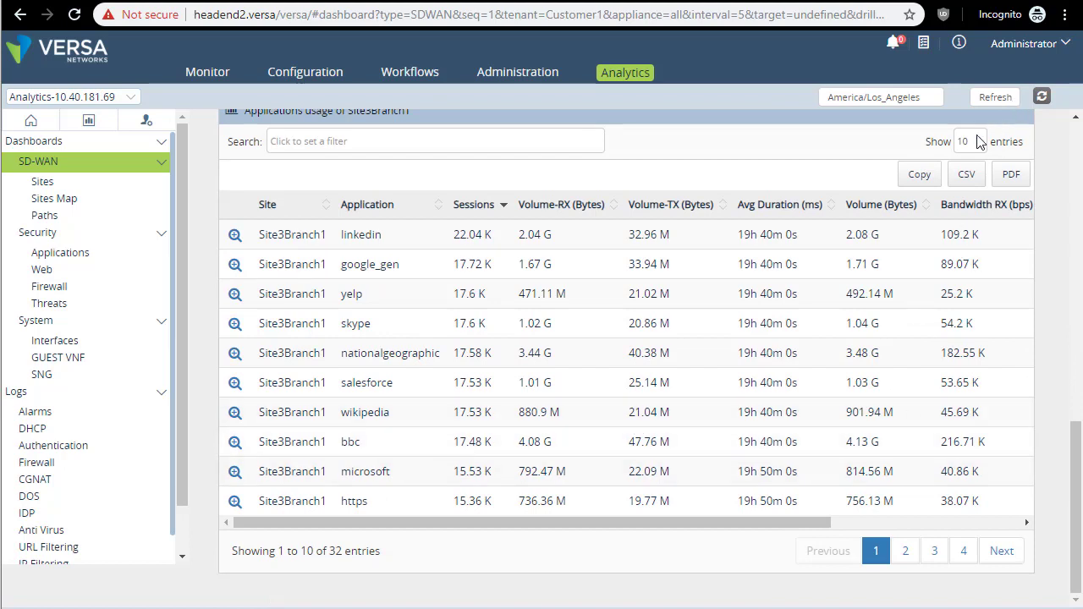
pyautogui.click(976, 139)
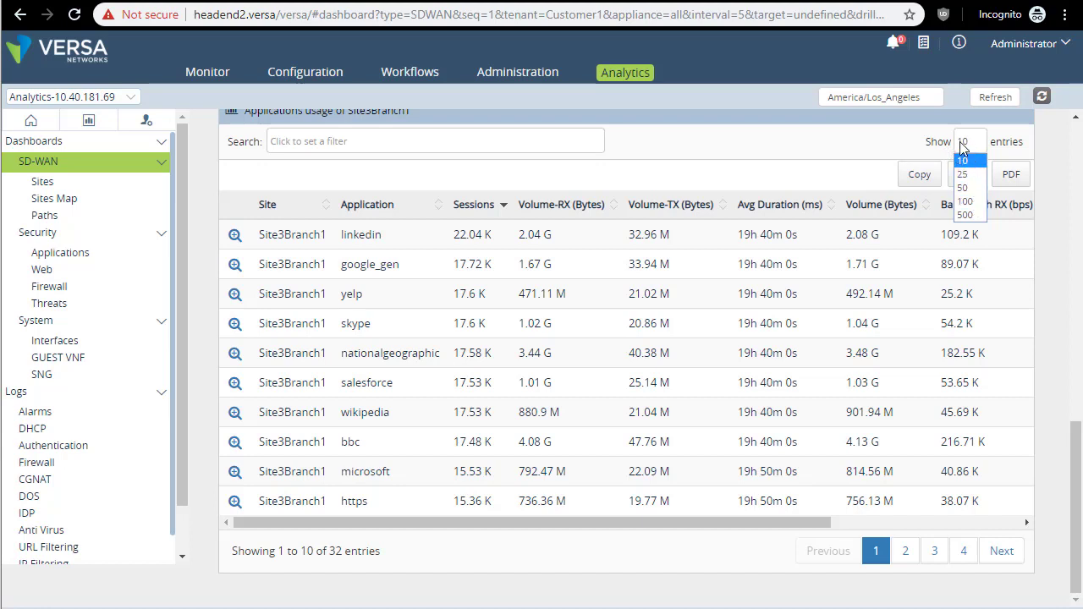
pyautogui.click(965, 201)
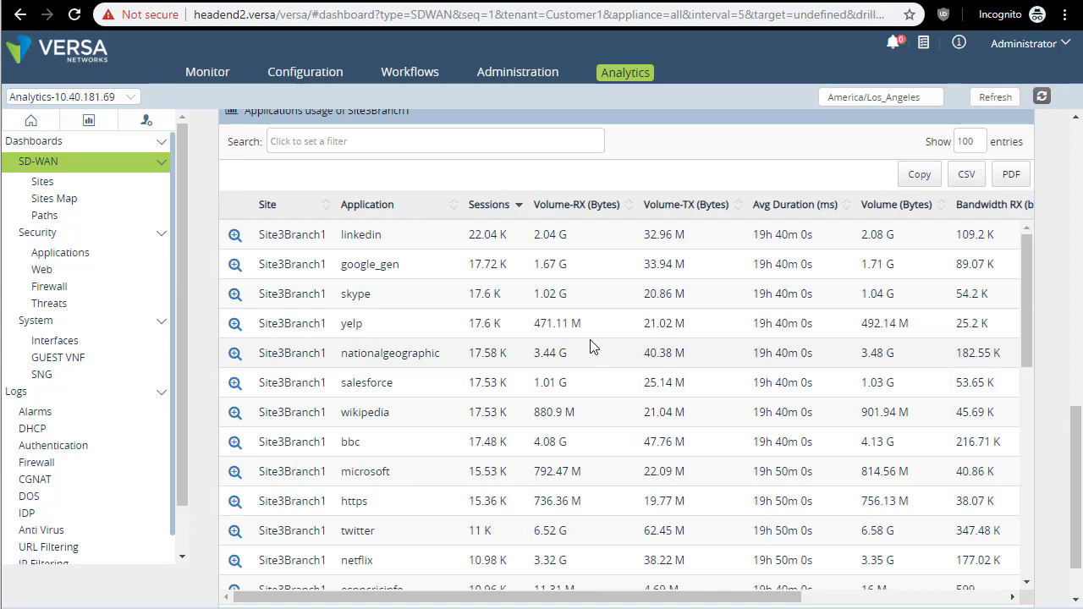
pyautogui.scroll(-4, 643, 338)
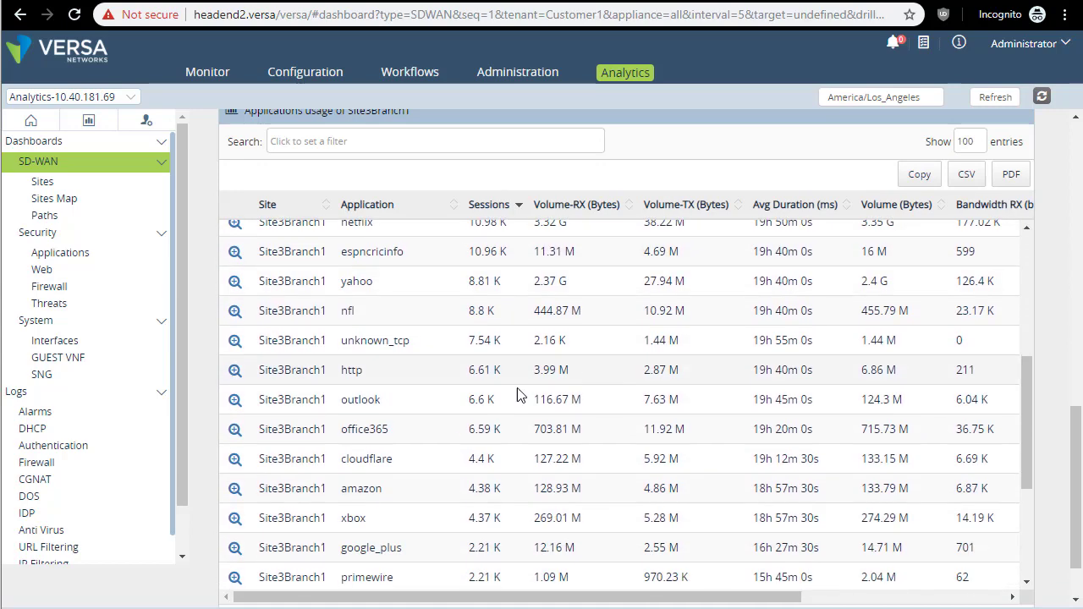
pyautogui.scroll(-2, 356, 465)
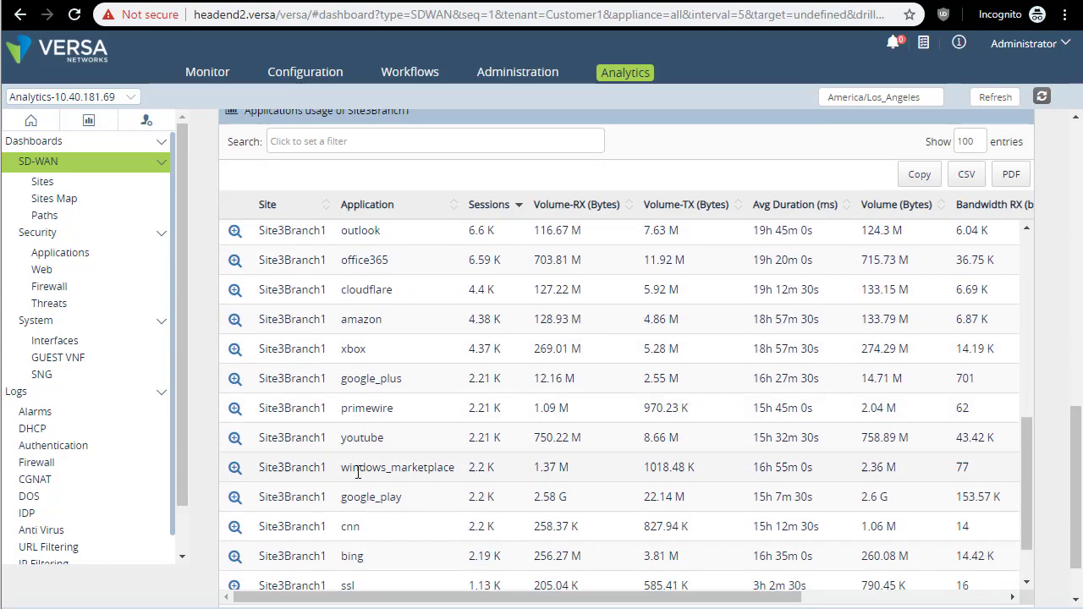
pyautogui.scroll(-1, 357, 472)
pyautogui.scroll(7, 380, 525)
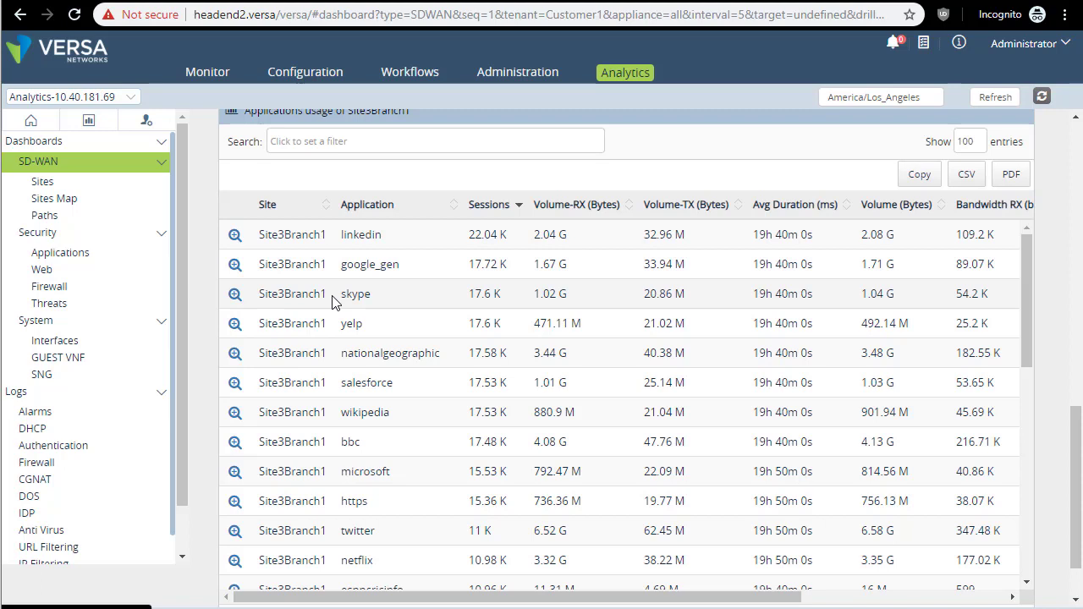
# - Inspect the skype usage and top users of Site3Branch1 from the applications table, and return to the applications overview
pyautogui.moveTo(380, 298); pyautogui.dragTo(338, 298)
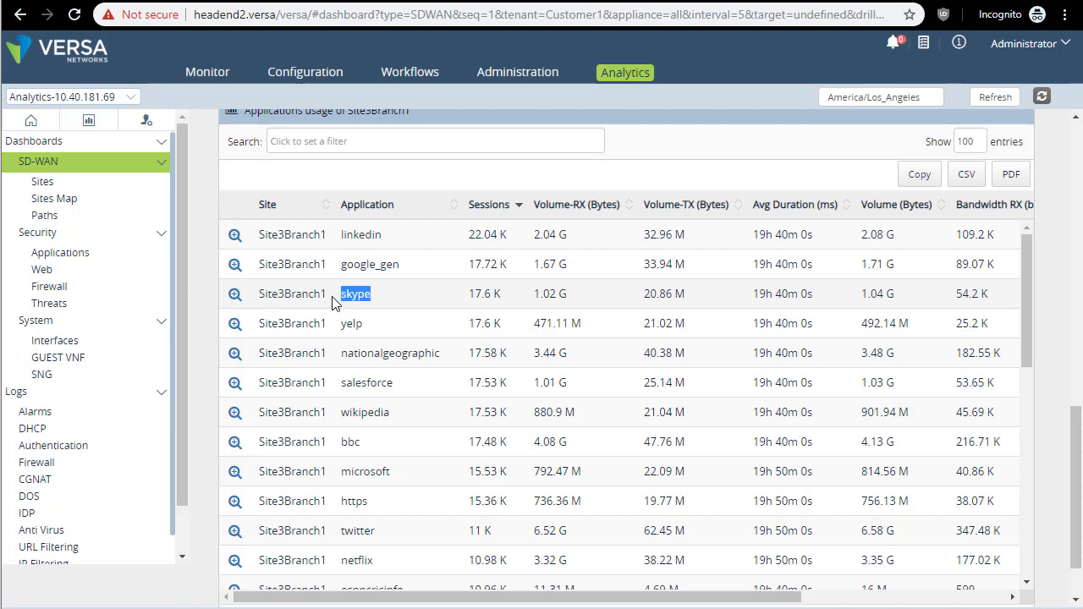
pyautogui.click(234, 295)
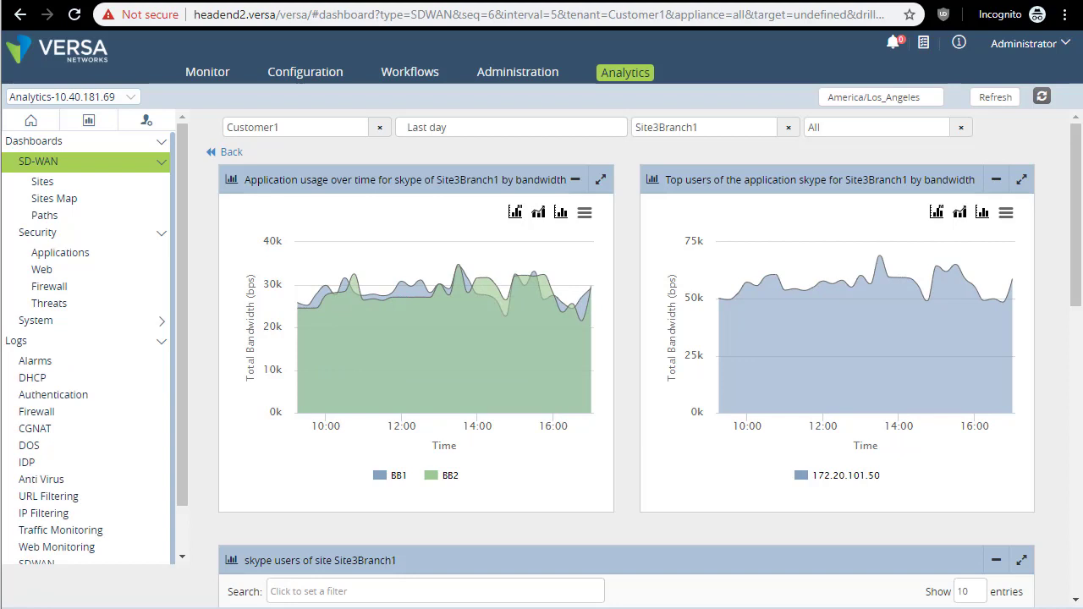
pyautogui.click(232, 153)
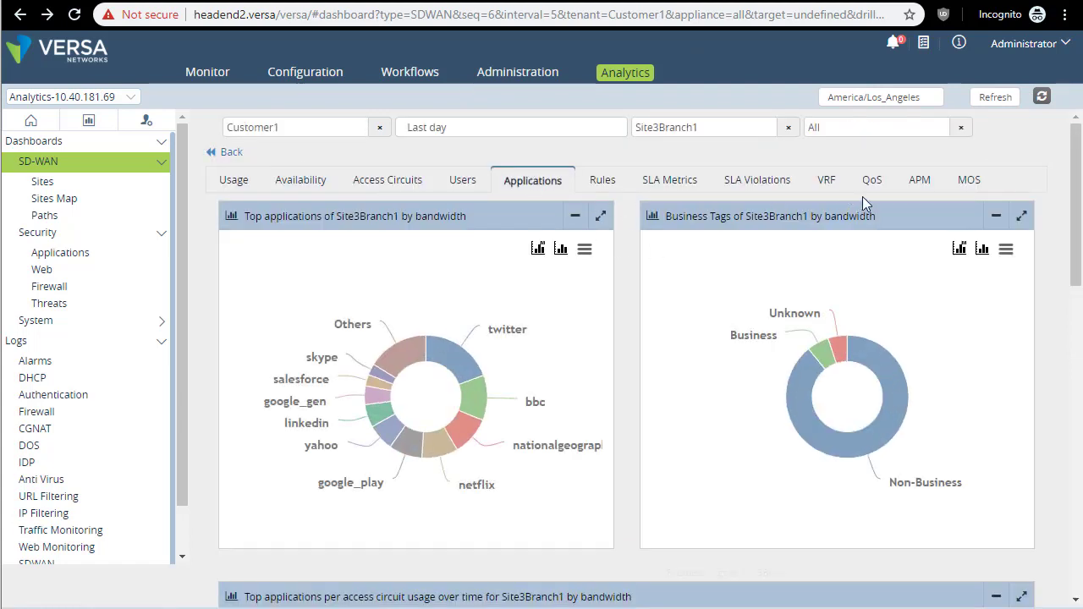
# - Open the APM details for skype at Site3Branch1, chart them by Average SAA & SSA, and review the graph and table
pyautogui.click(921, 188)
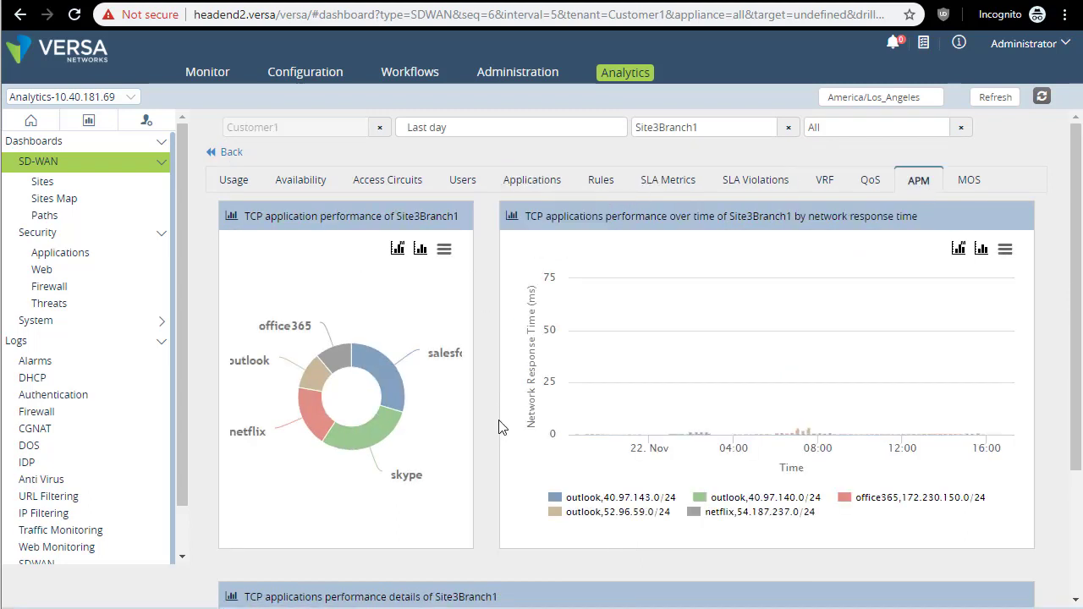
pyautogui.click(366, 449)
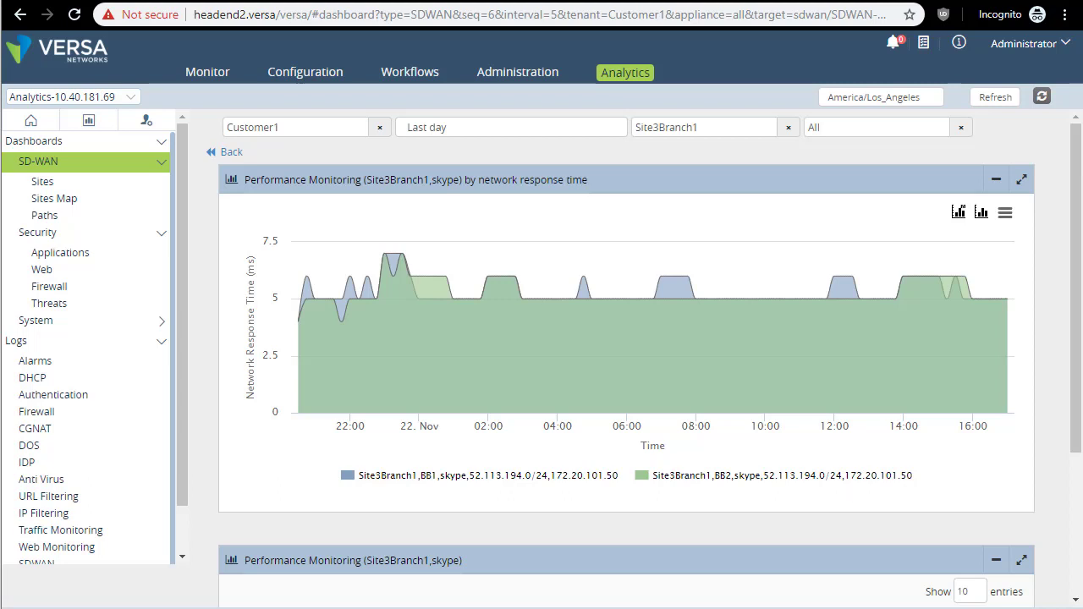
pyautogui.moveTo(958, 217)
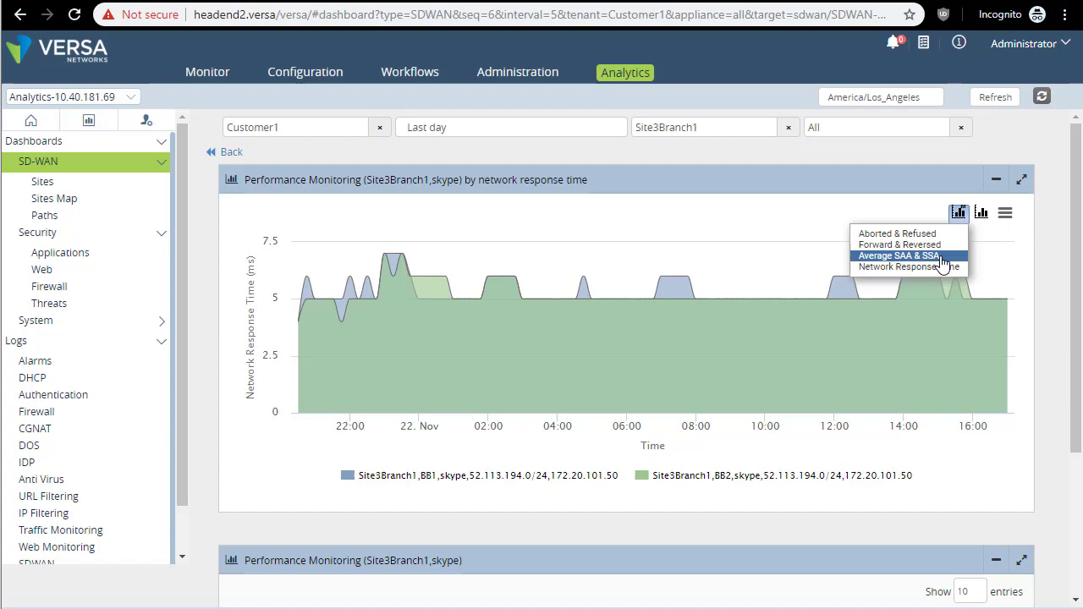
pyautogui.click(899, 256)
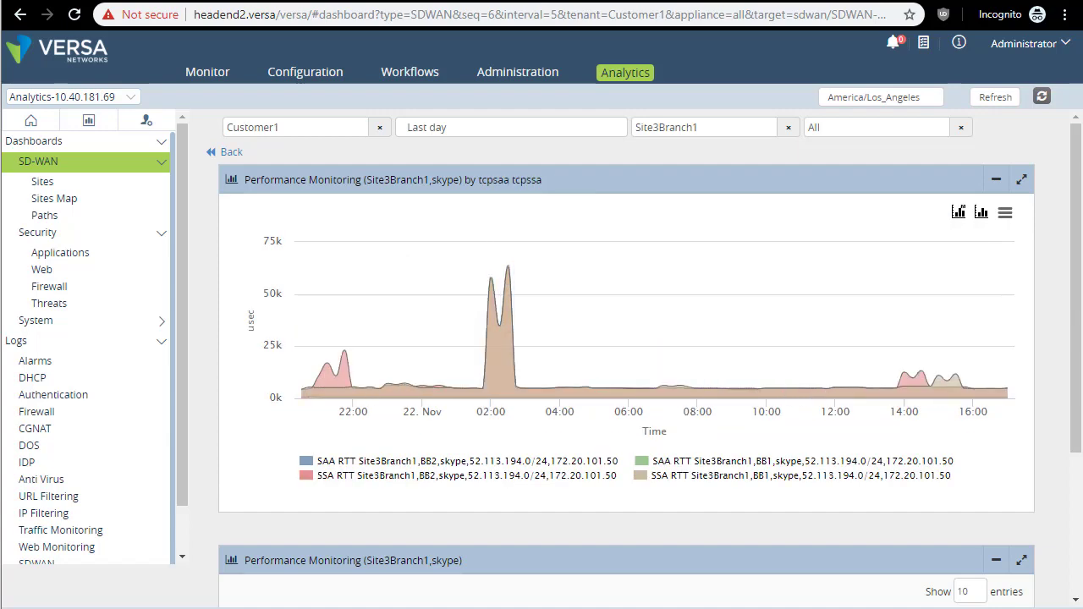
pyautogui.scroll(-3, 1061, 304)
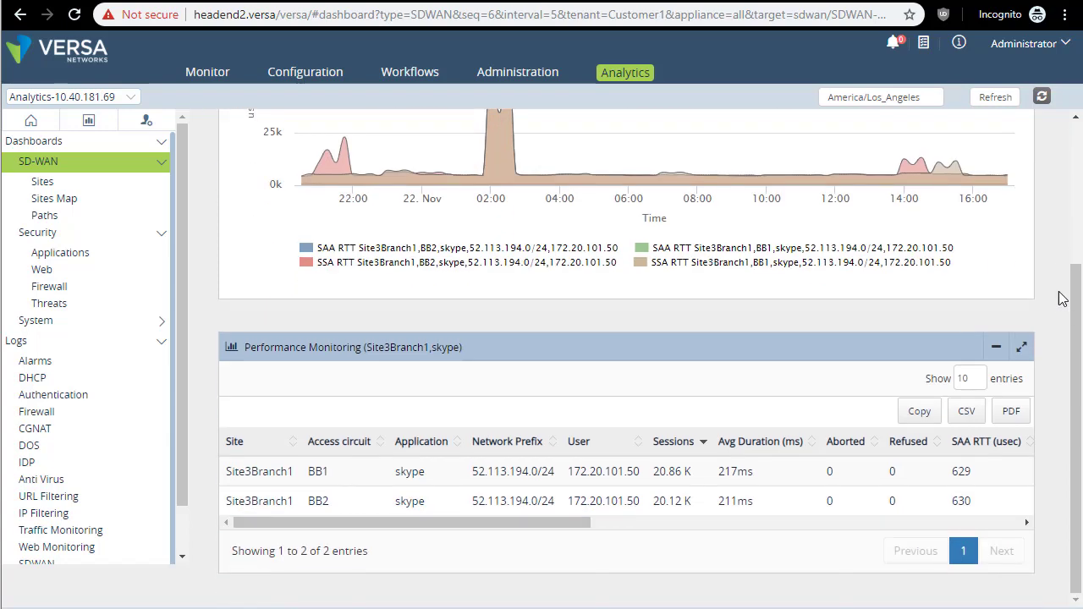
pyautogui.scroll(3, 1060, 313)
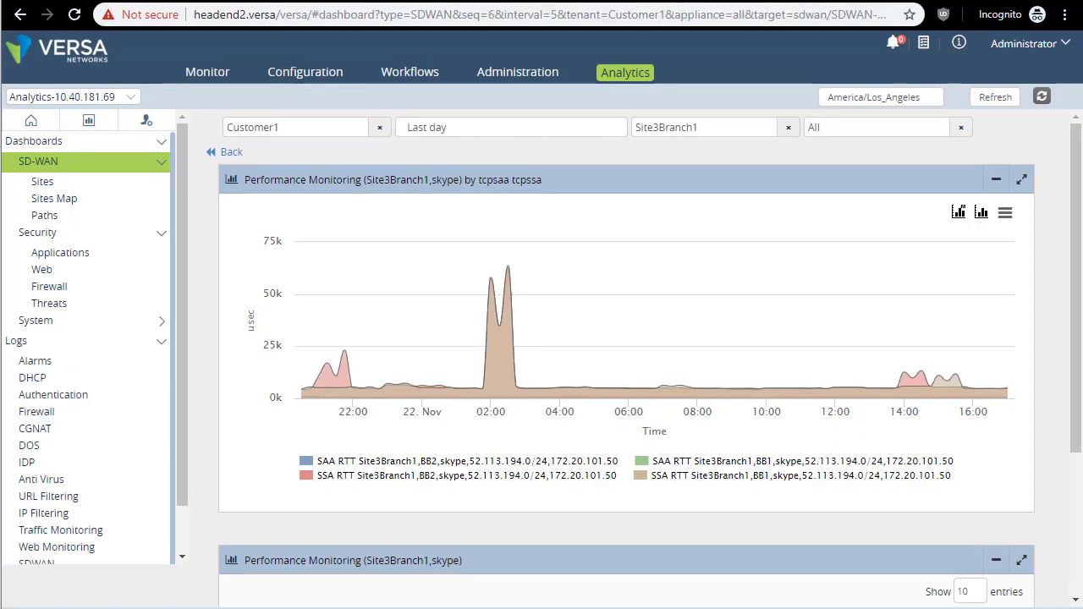
pyautogui.moveTo(999, 390)
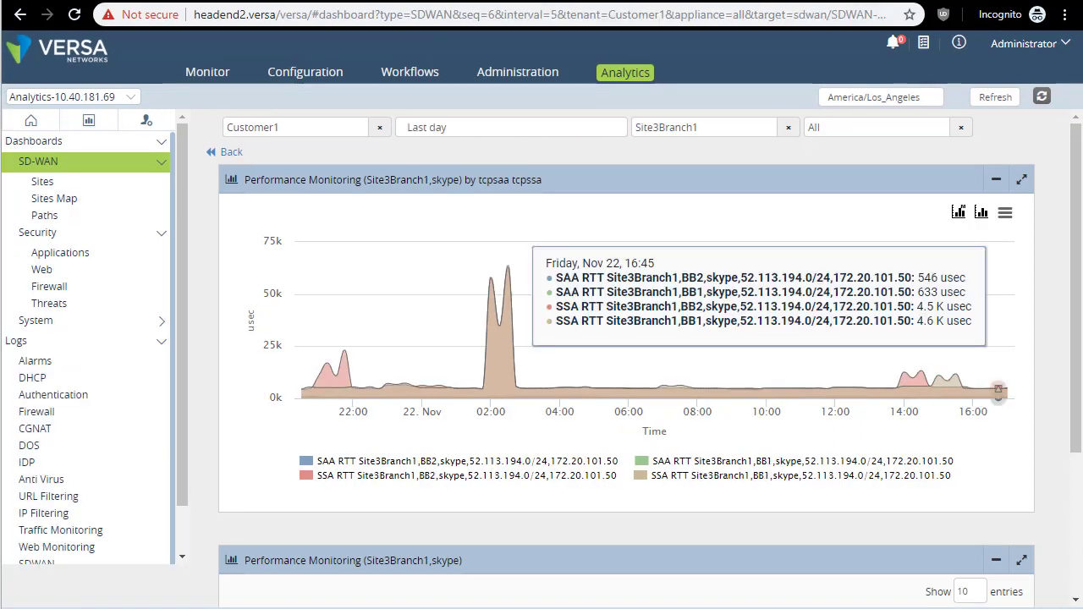
# - Open the system health monitoring of Site3Branch1 and review its CPU, memory, disk and sessions load charts
pyautogui.click(104, 328)
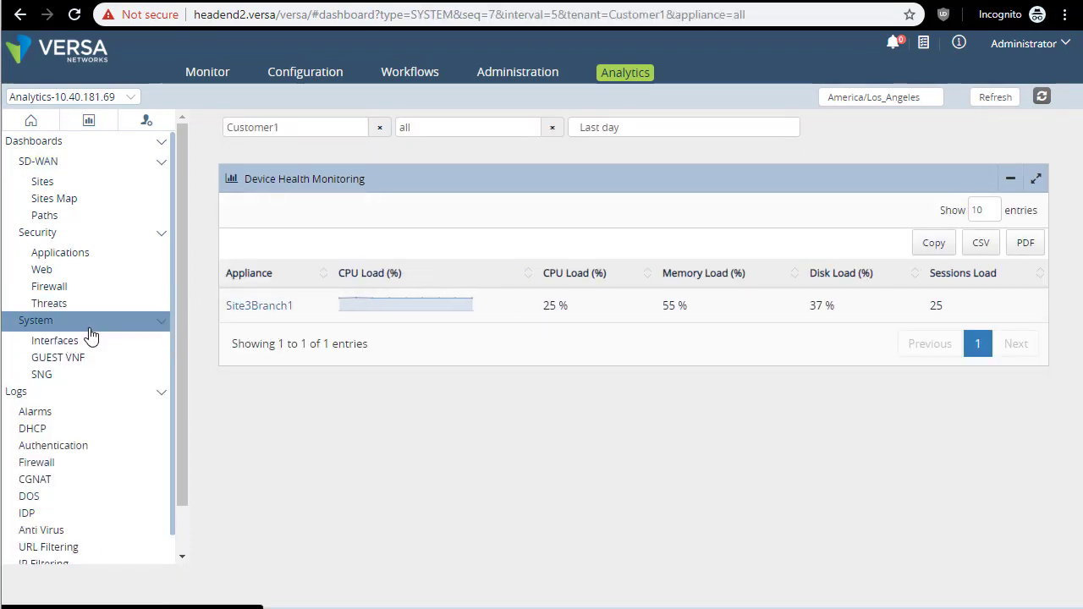
pyautogui.click(260, 308)
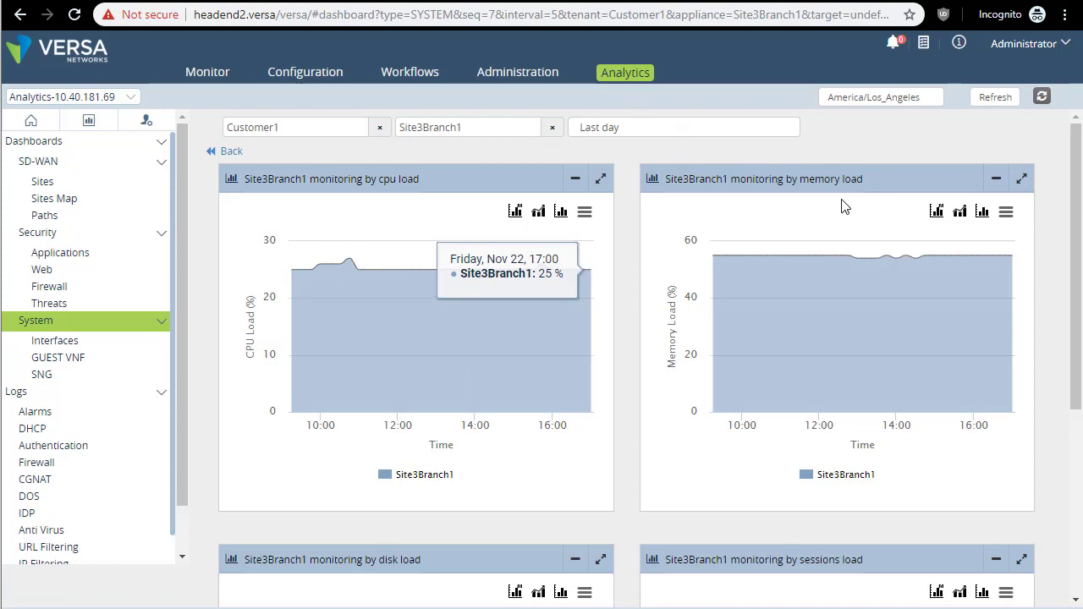
pyautogui.scroll(-4, 931, 317)
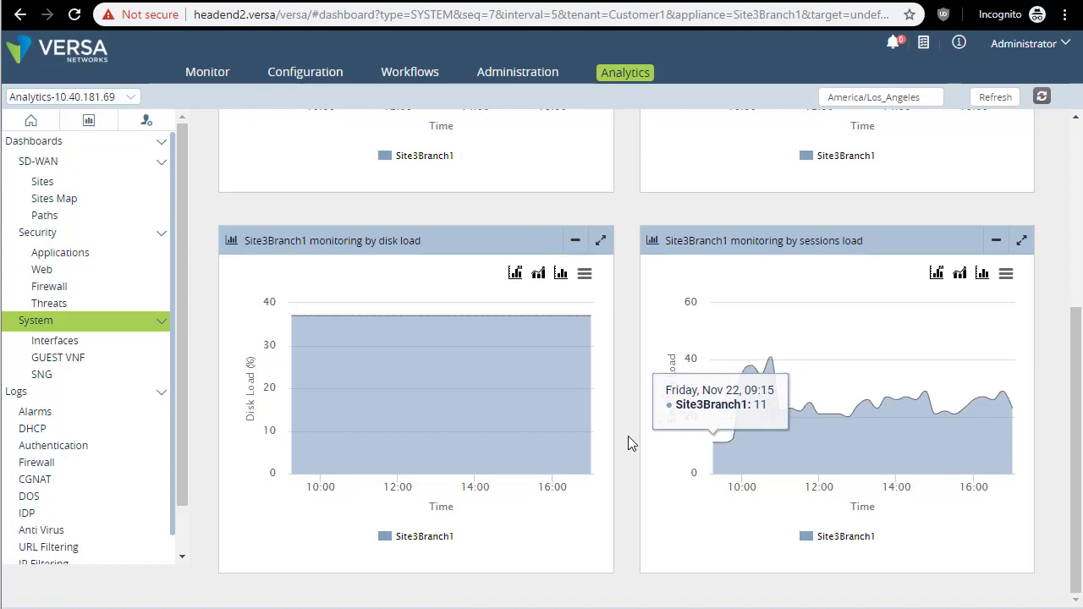
pyautogui.scroll(4, 630, 440)
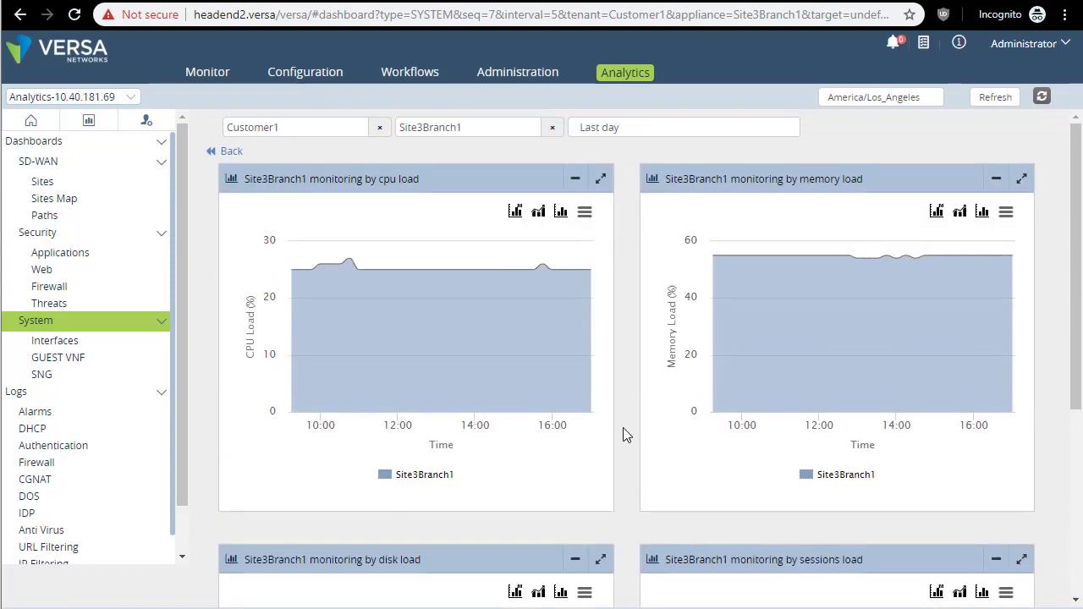
# - Set the time range of the Site3Branch1 health charts to Last 30 days
pyautogui.click(643, 128)
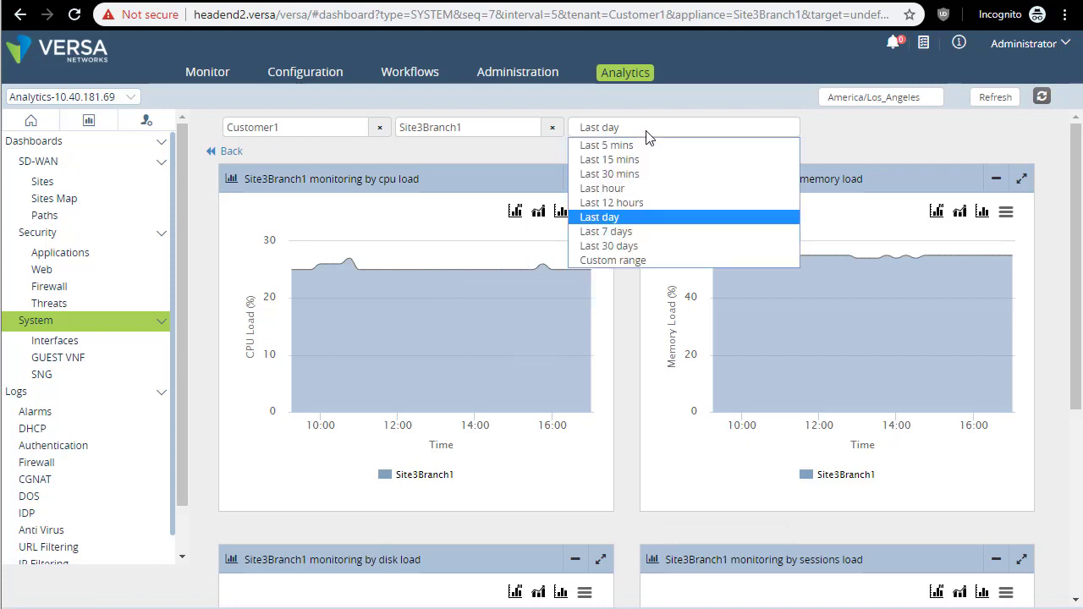
pyautogui.click(645, 246)
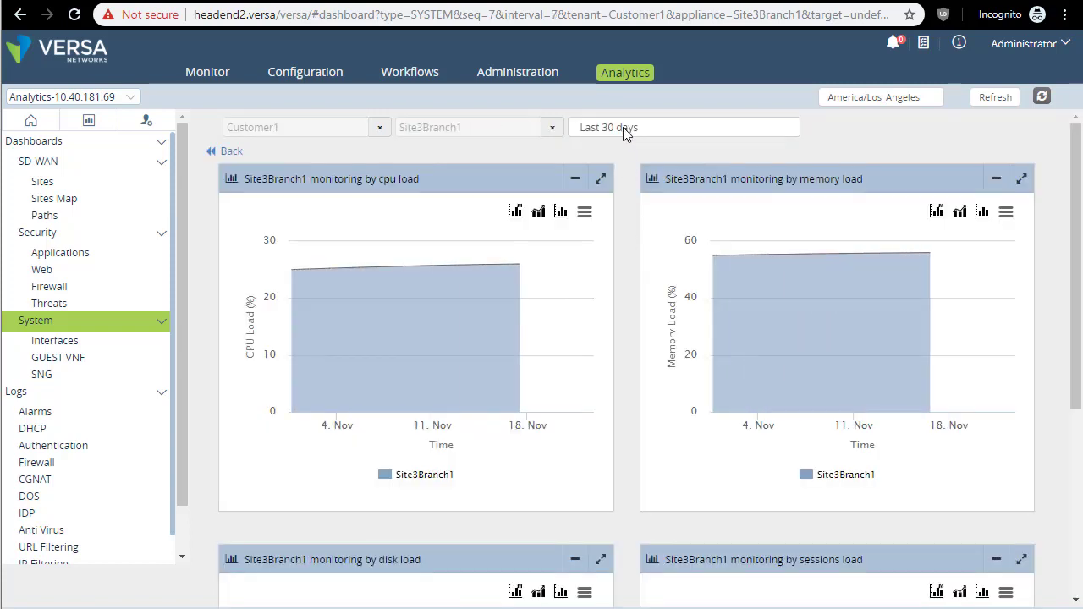
pyautogui.click(624, 131)
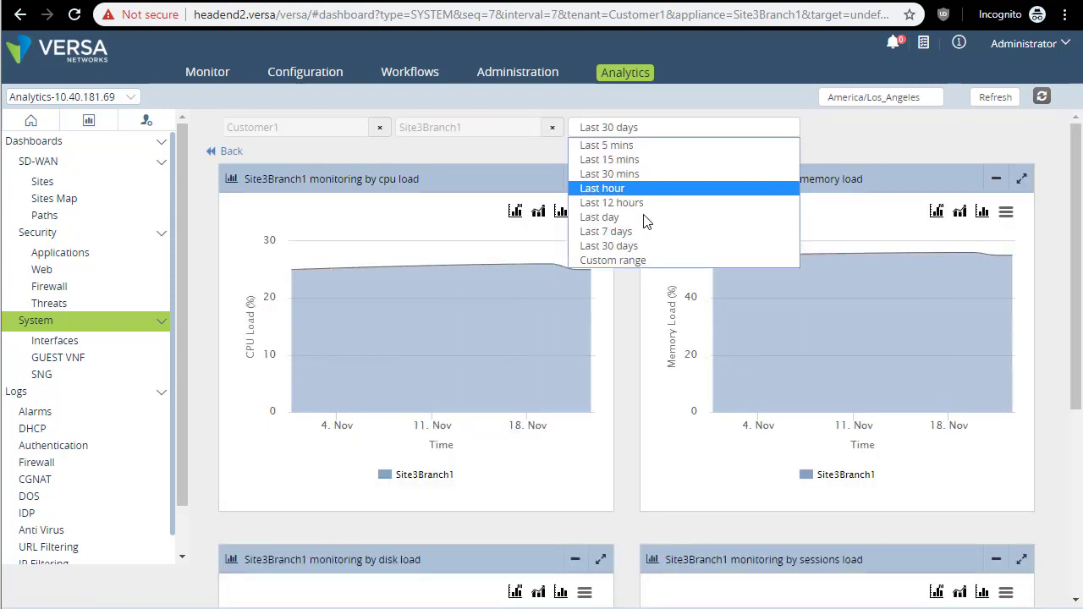
pyautogui.click(623, 348)
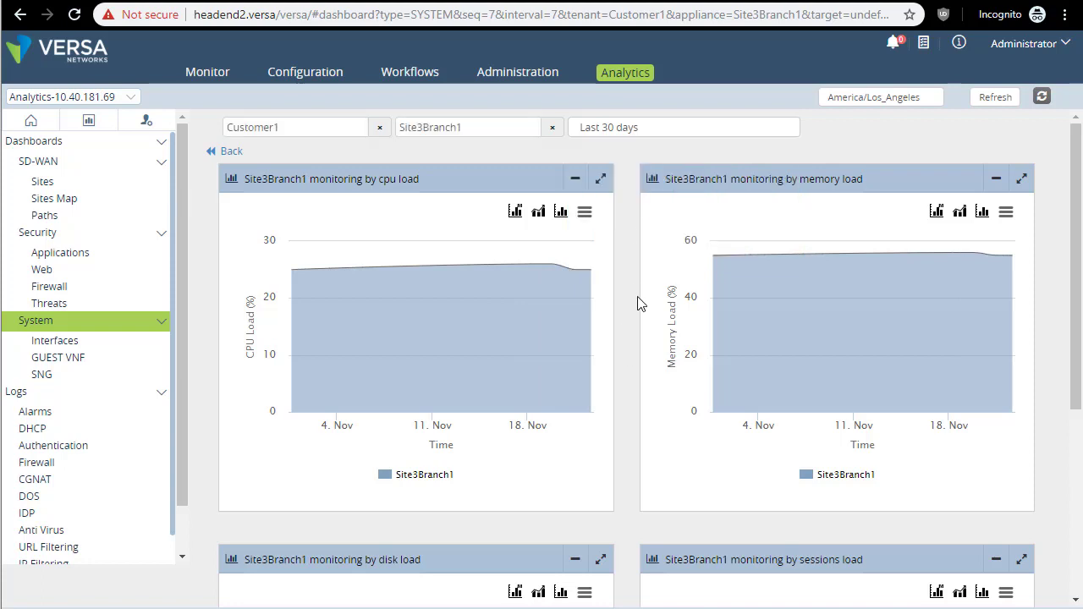